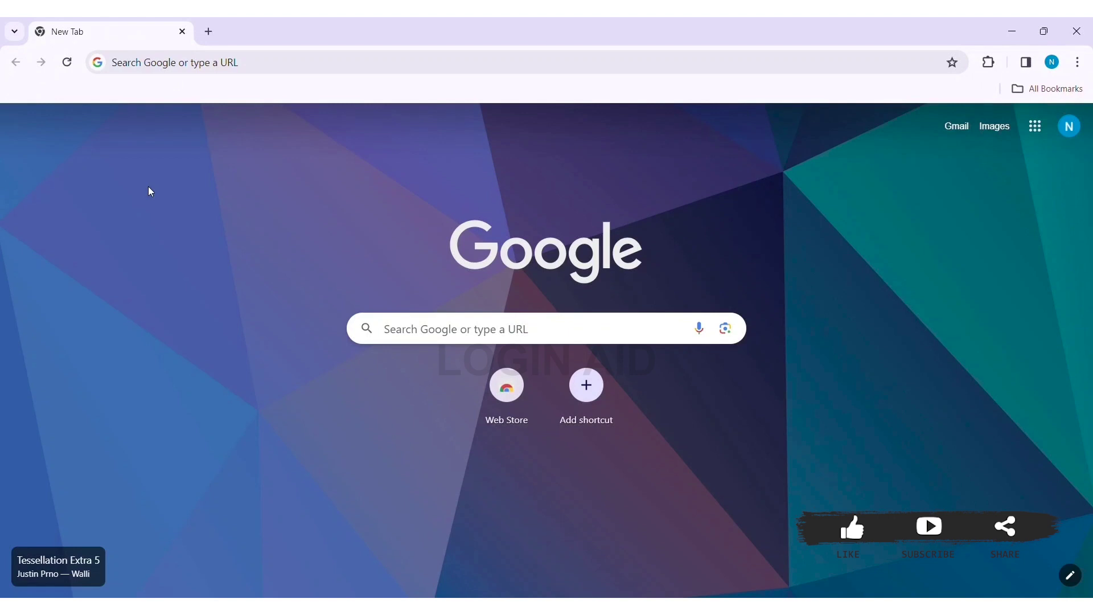
pyautogui.click(216, 62)
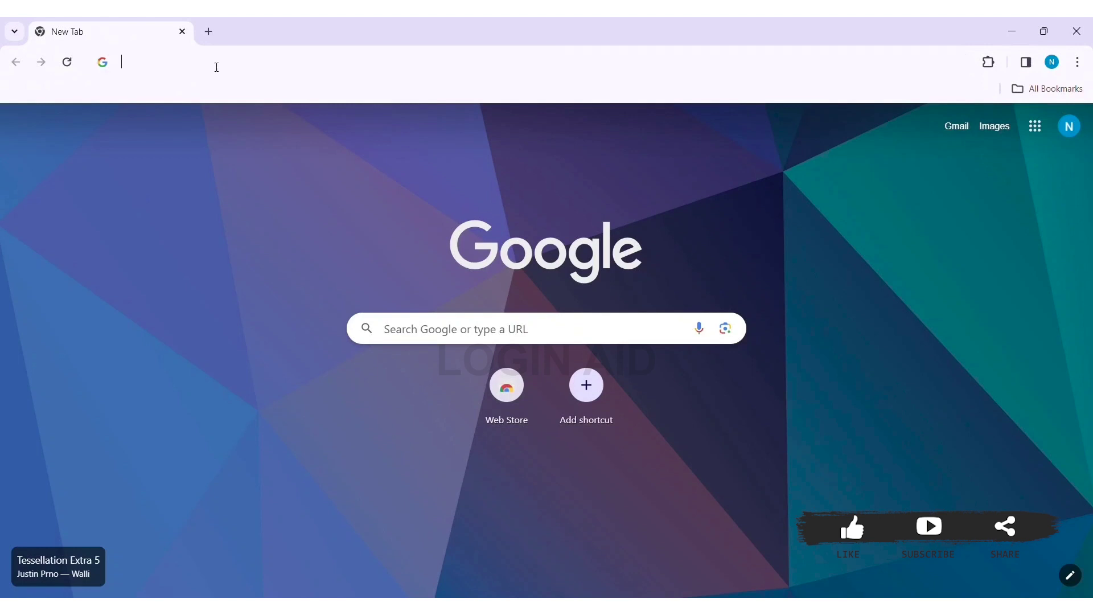
pyautogui.write('www.')
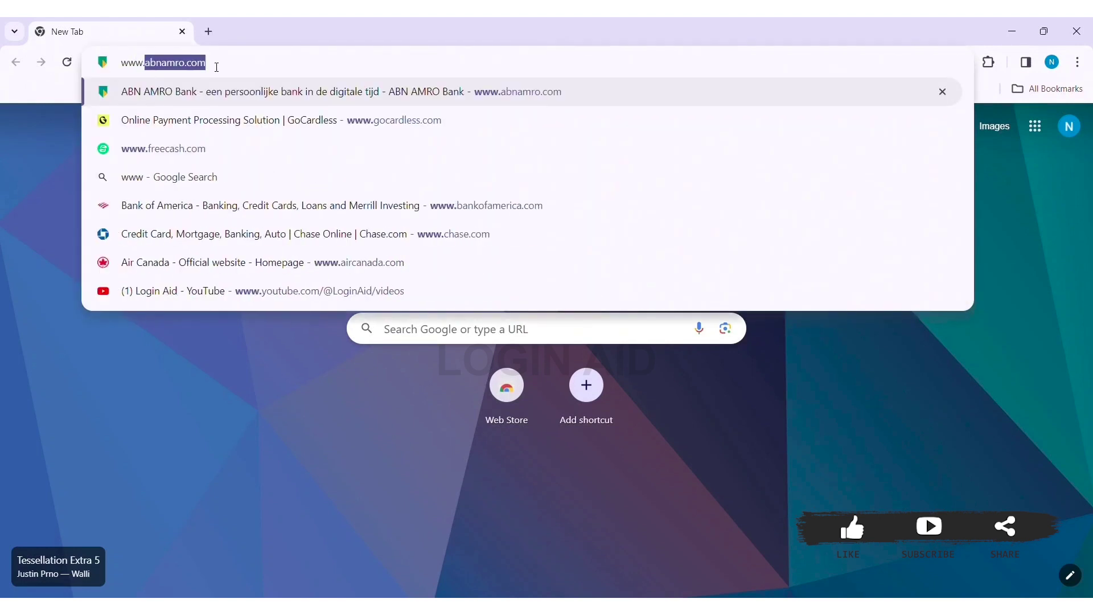
pyautogui.write('bandainamco')
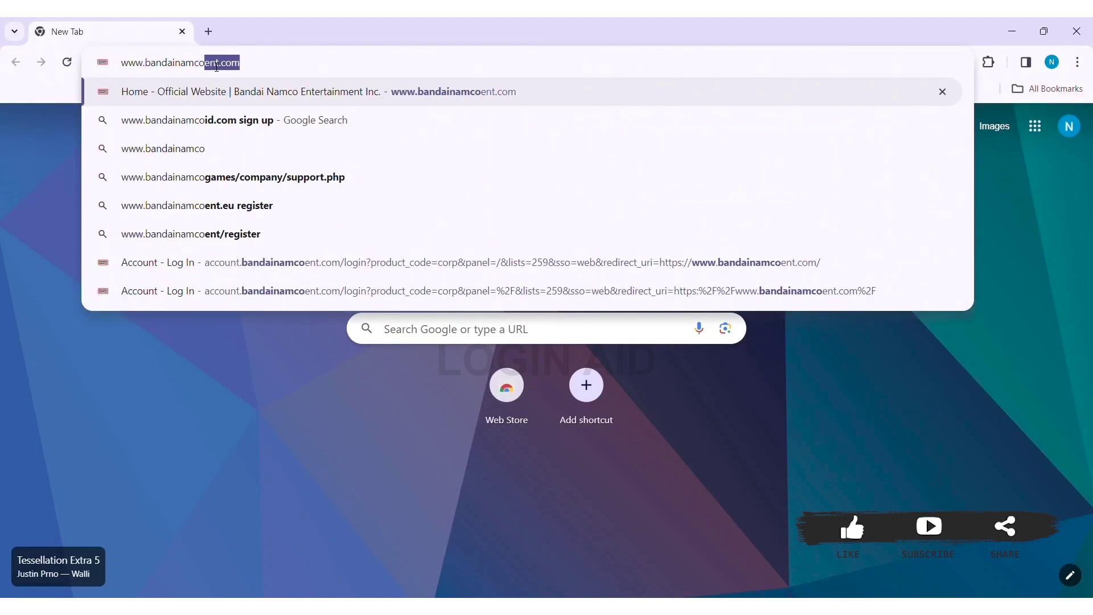
pyautogui.write('ent.com')
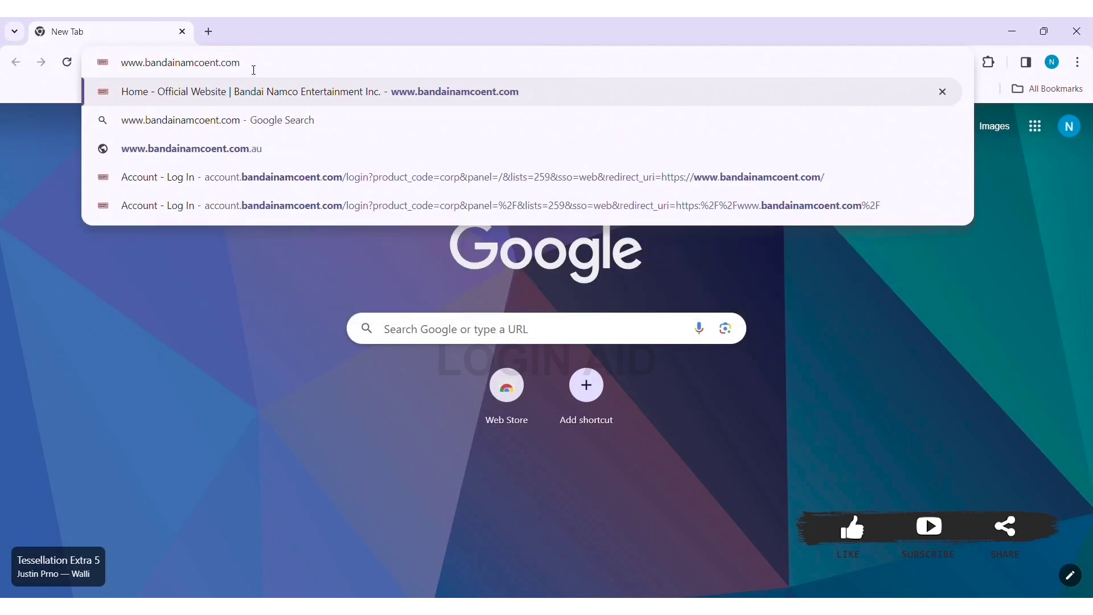
pyautogui.press('Return')
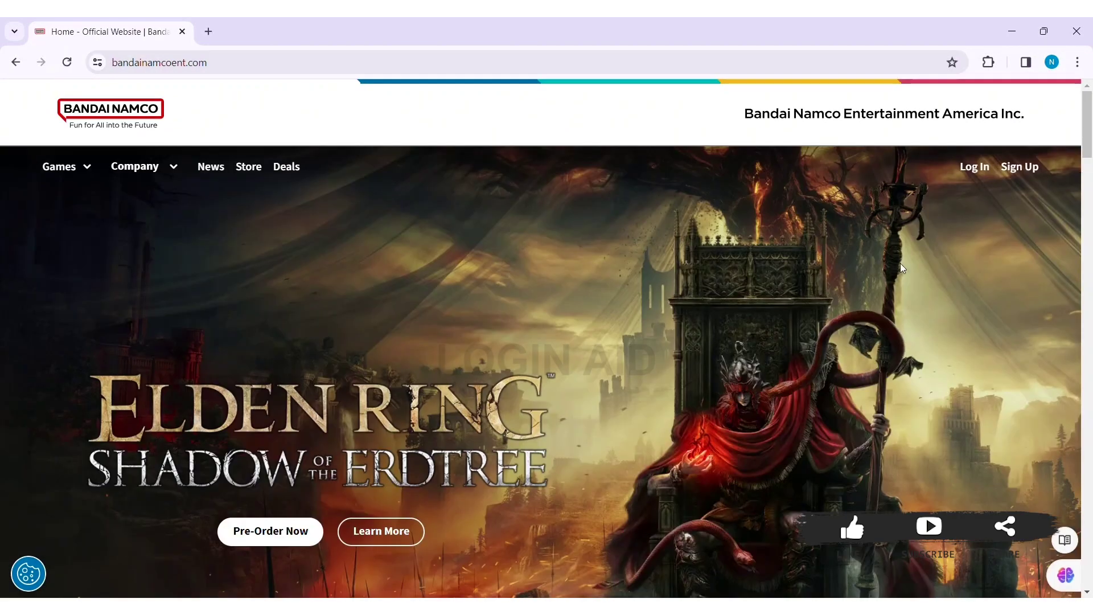
pyautogui.click(966, 167)
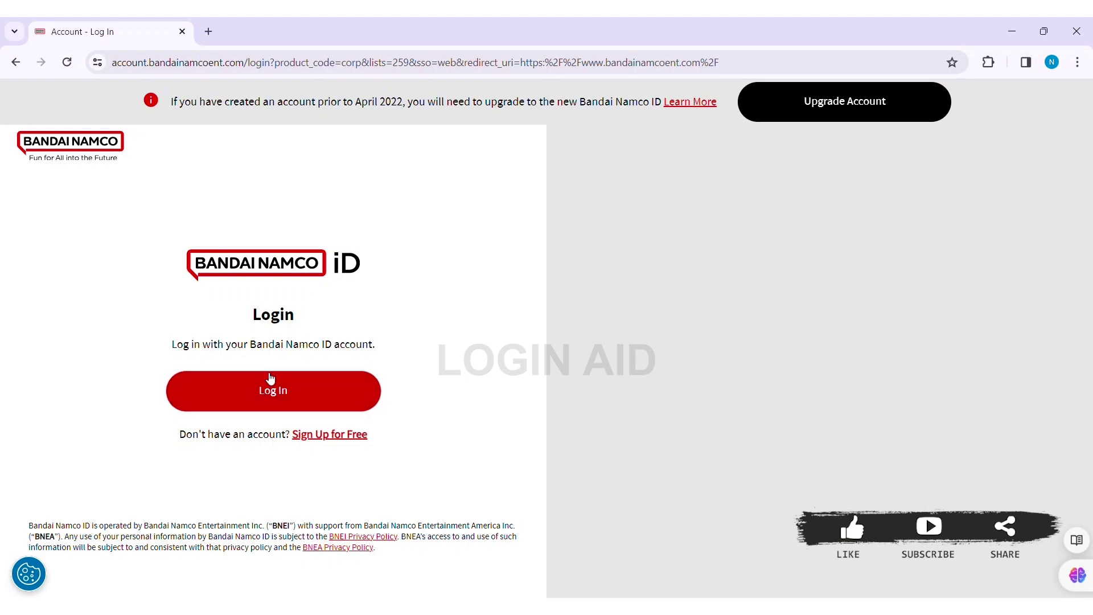
# - Choose the red Log In option and confirm Continue on the partner-site redirect notice
pyautogui.click(304, 393)
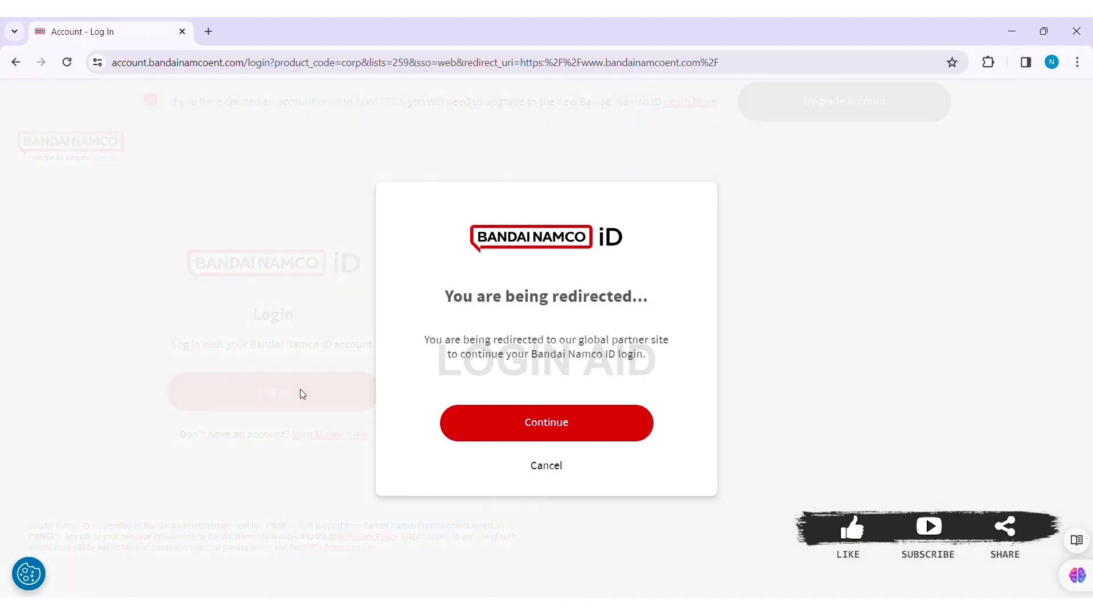
pyautogui.click(551, 420)
pyautogui.click(584, 431)
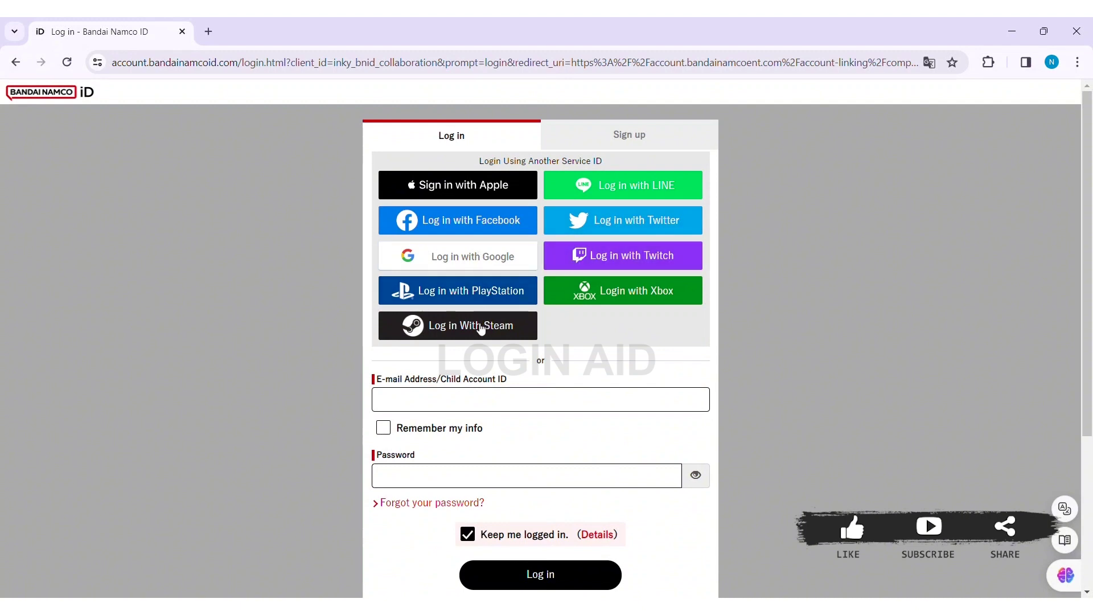
# - Enter the e-mail address, toggle the Remember my info option, and enter the password
pyautogui.click(485, 399)
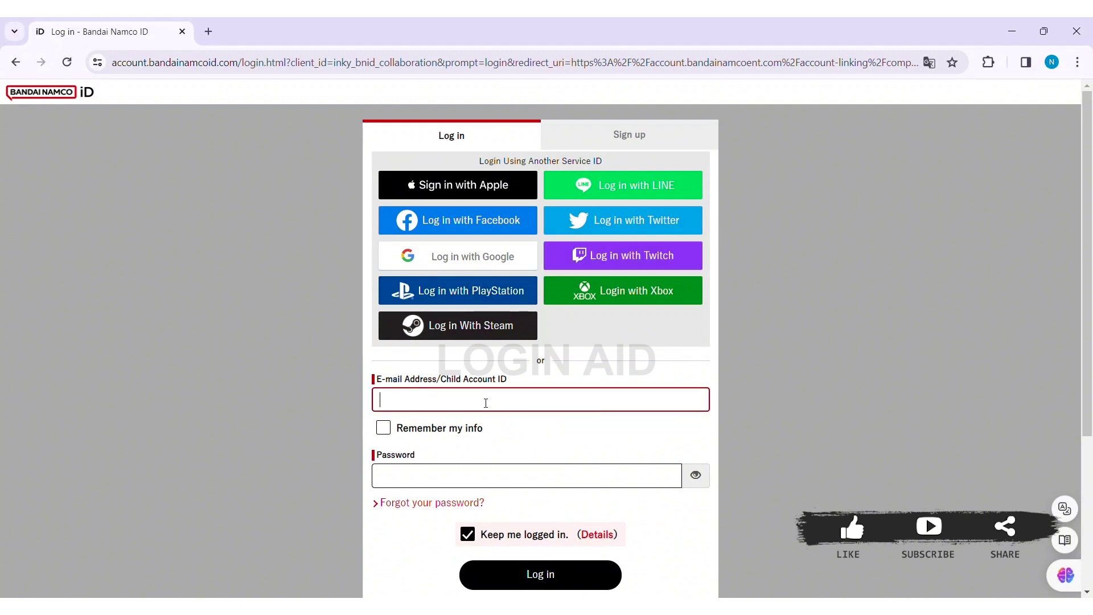
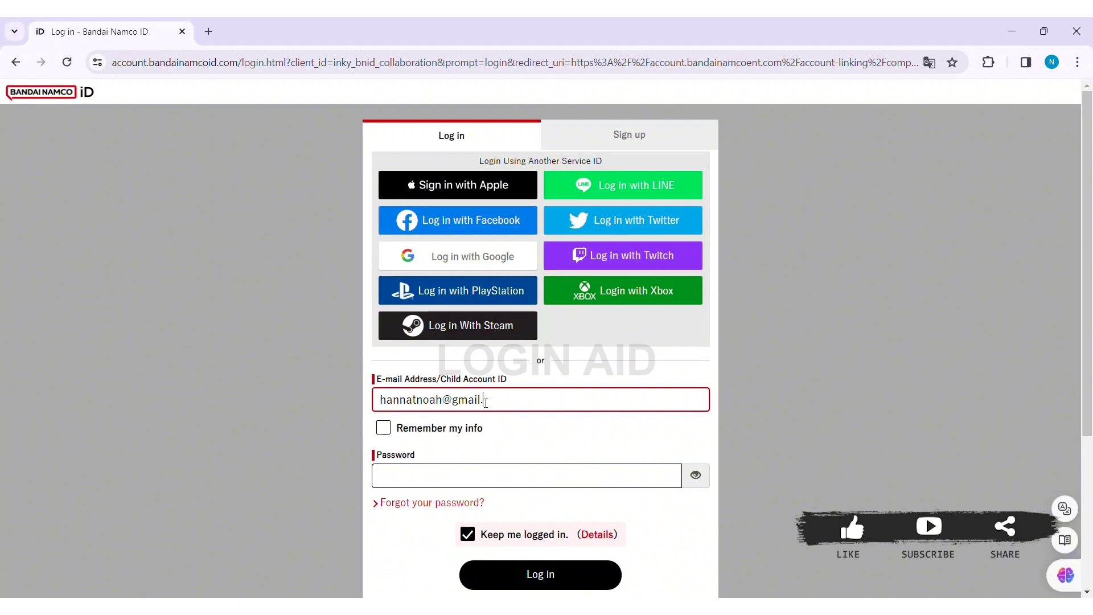
pyautogui.click(383, 428)
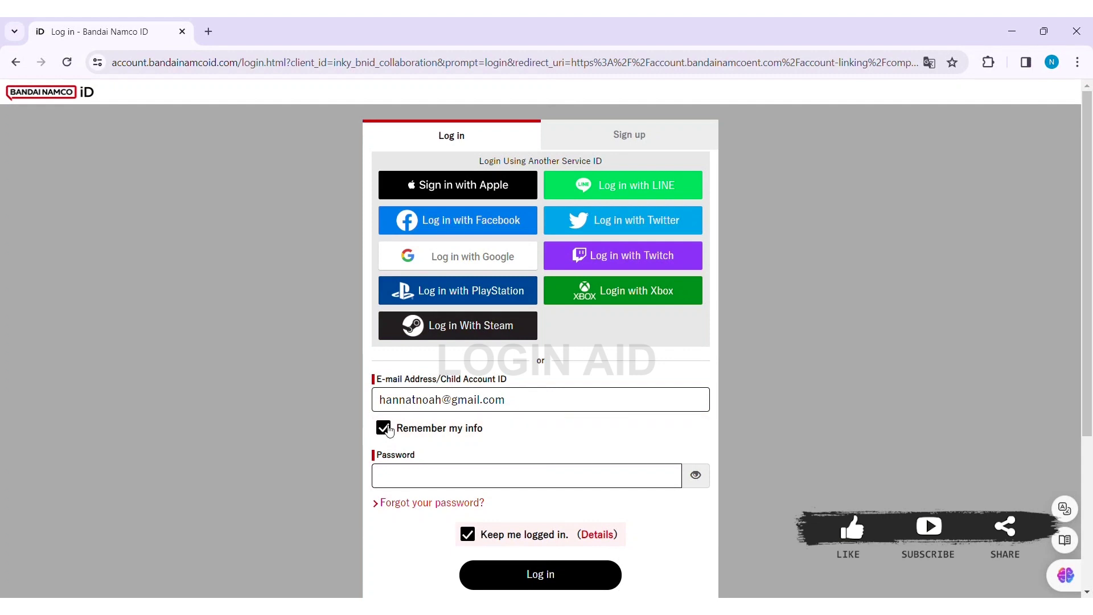
pyautogui.click(383, 428)
pyautogui.click(403, 477)
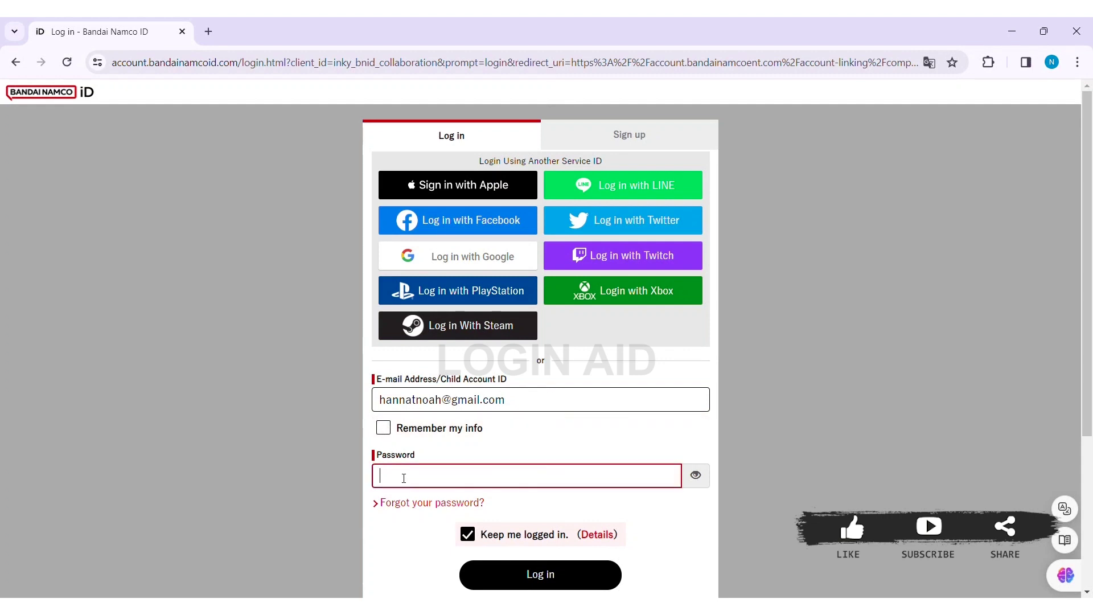
pyautogui.write('•')
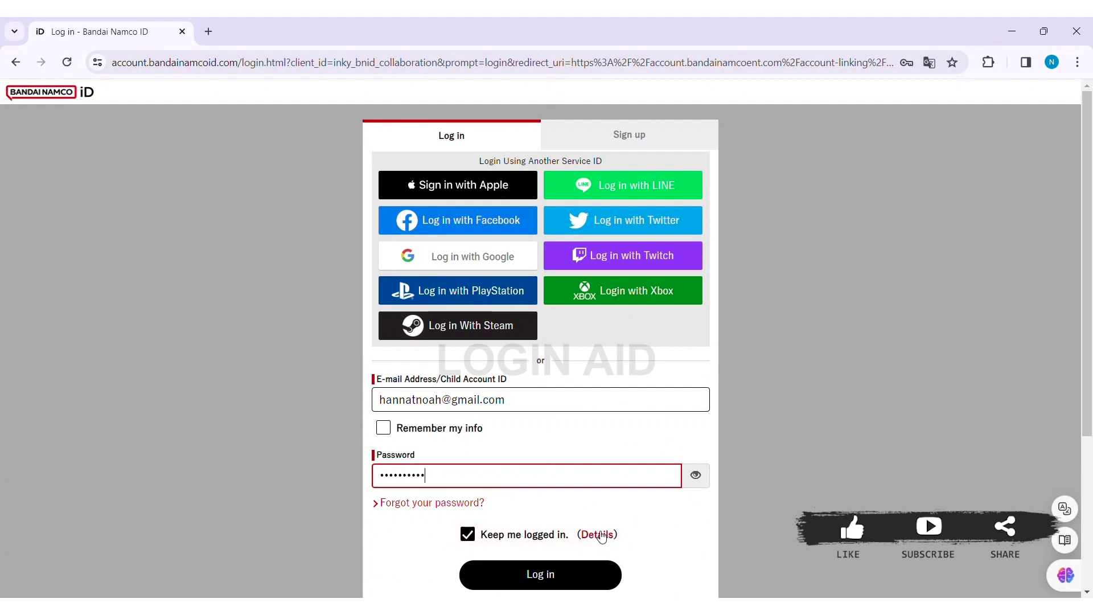
# - Submit the login and go to the signed-in My Account overview
pyautogui.click(543, 574)
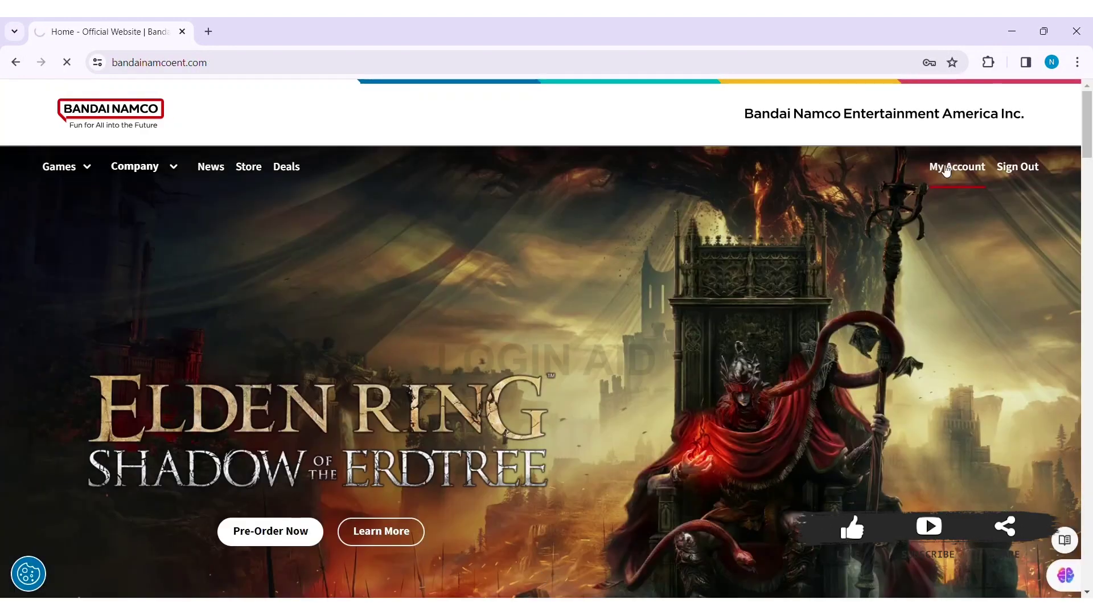
pyautogui.click(957, 167)
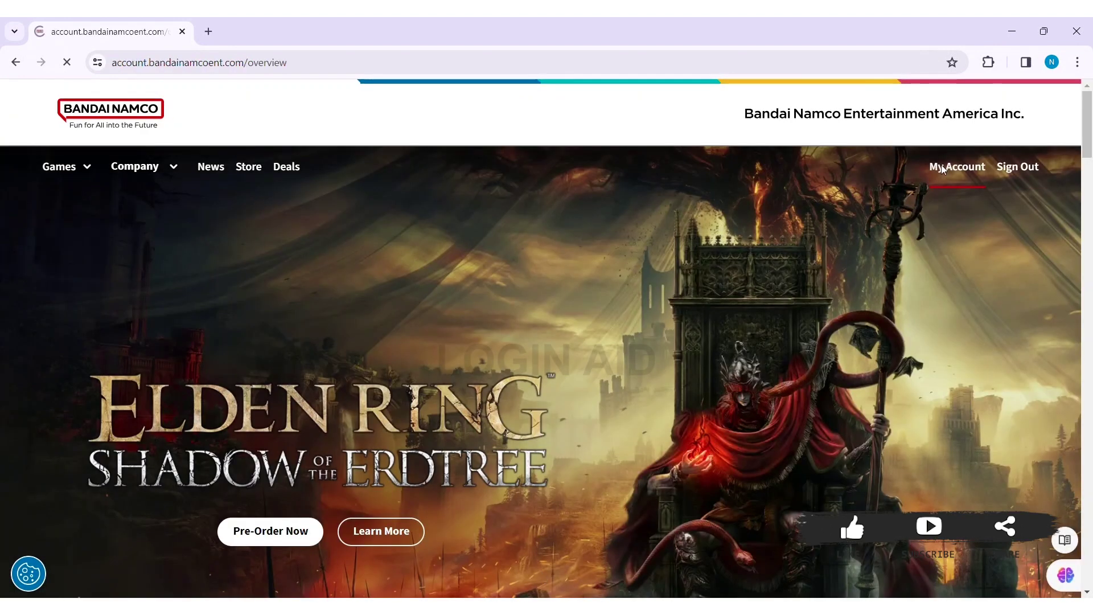